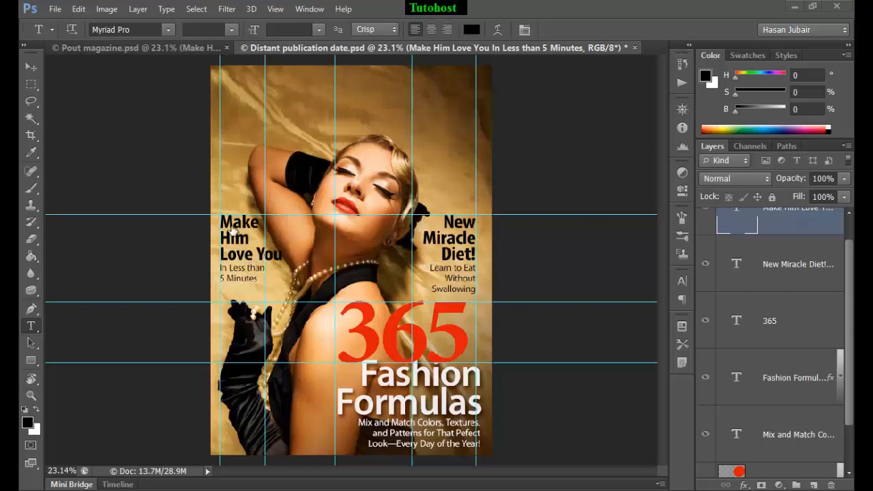
Copy all the text of the "Make Him Love You" teaser in Distant publication date.psd and delete its text layer
left_click(141, 48)
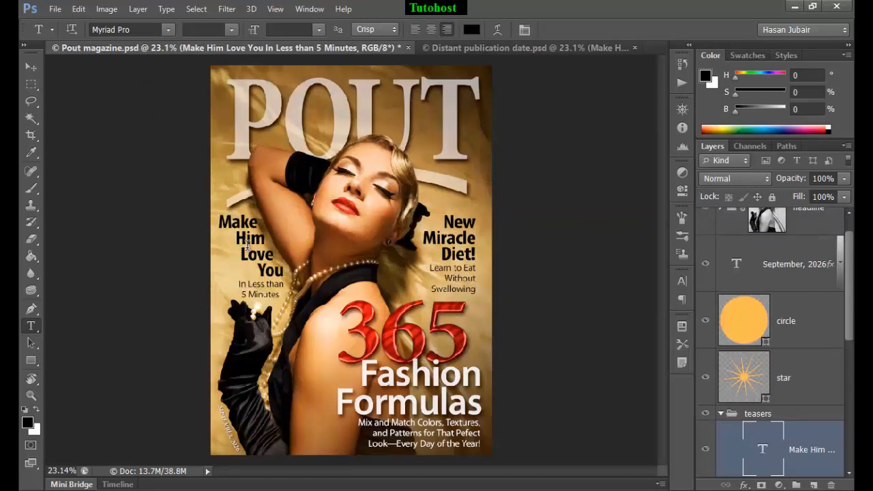
left_click(473, 49)
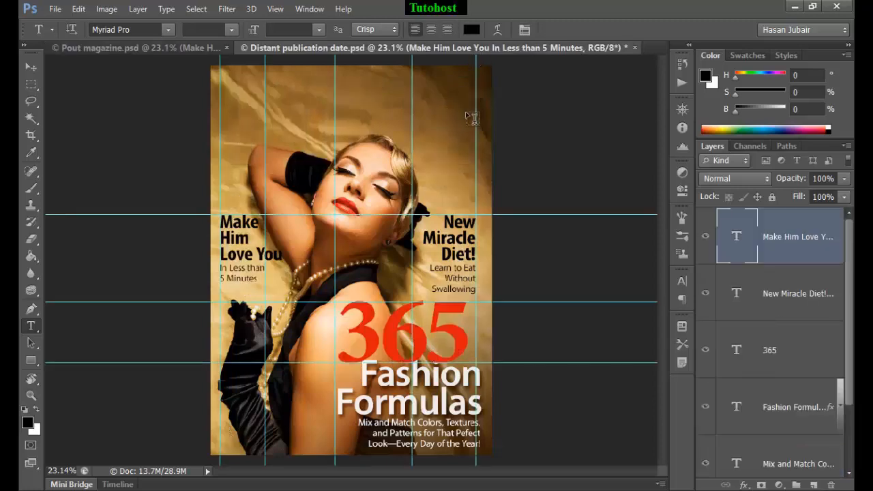
key("ctrl+plus")
key("ctrl+plus")
key("ctrl+plus")
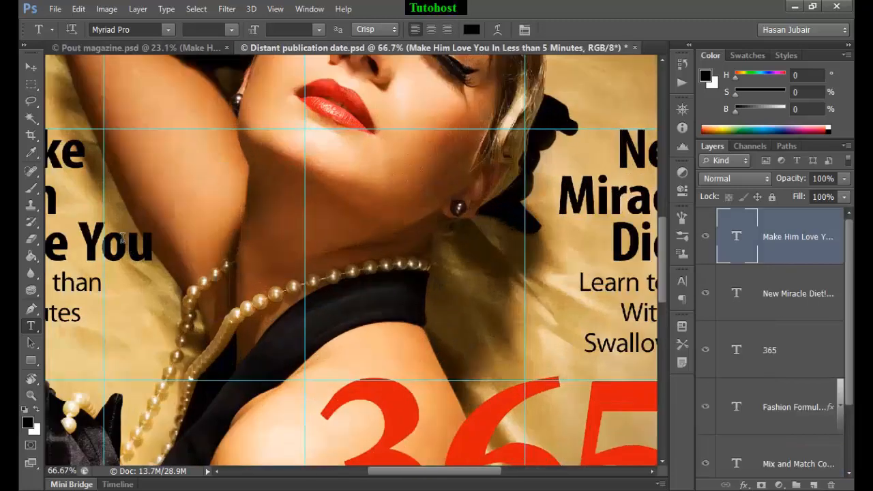
left_click_drag(71, 234, 322, 261)
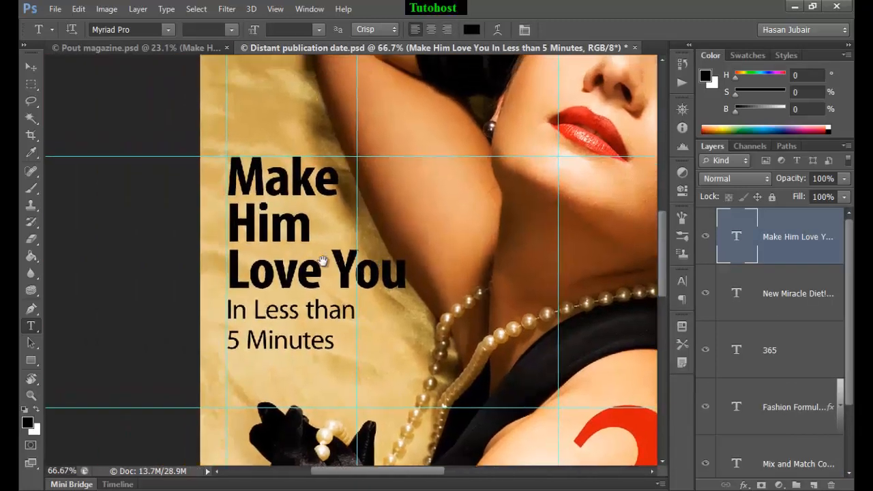
double_click(738, 237)
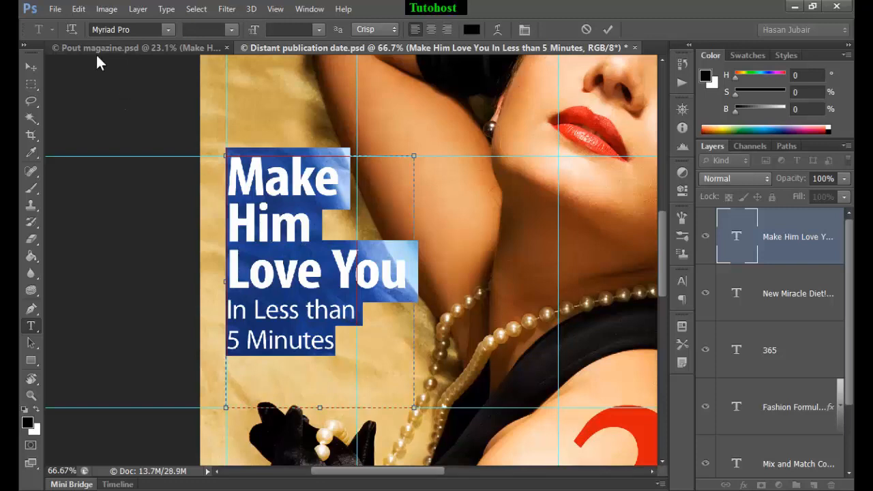
left_click(79, 9)
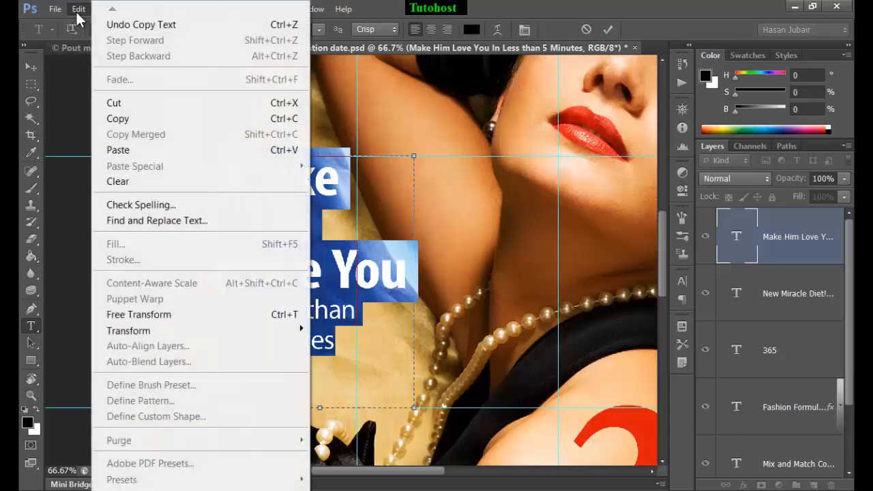
left_click(105, 120)
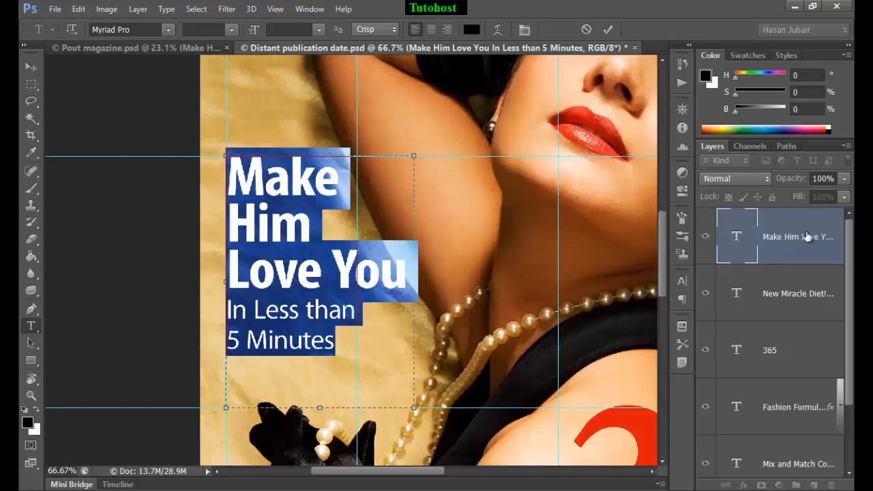
left_click(815, 251)
left_click_drag(814, 251, 833, 485)
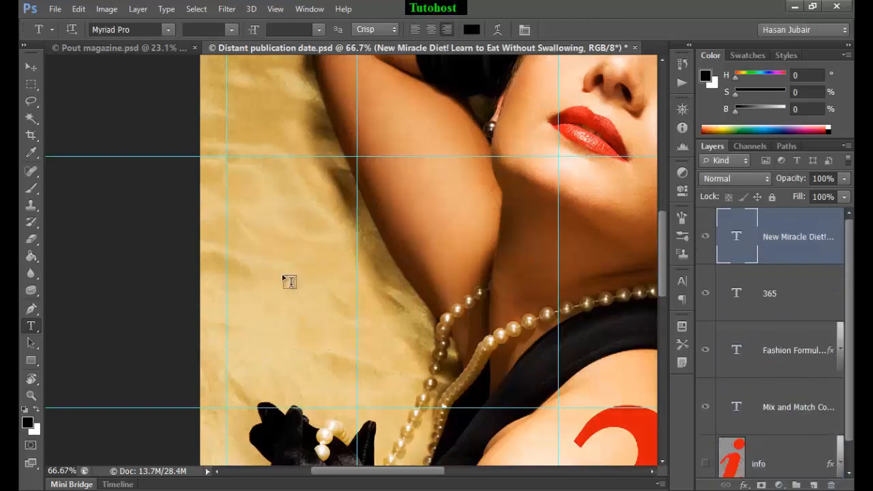
Start area text inside the saved container path beside the arm and paste the copied teaser text into it
left_click(786, 146)
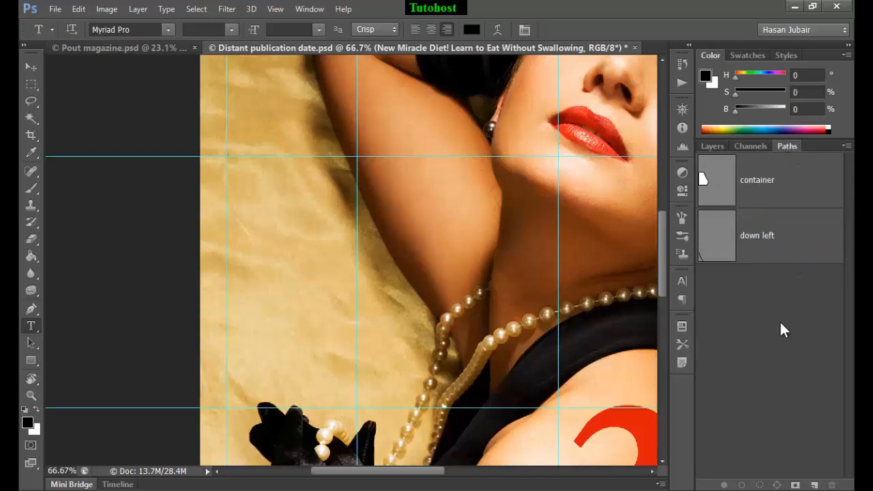
left_click(311, 11)
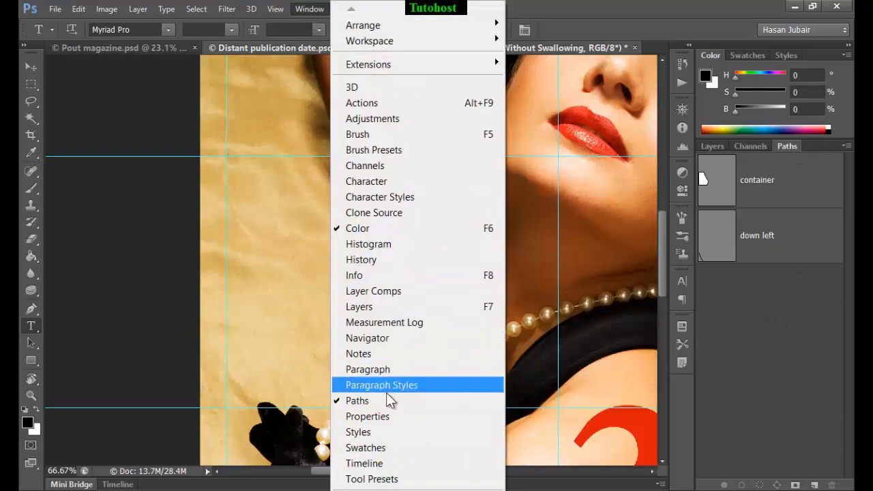
left_click(727, 191)
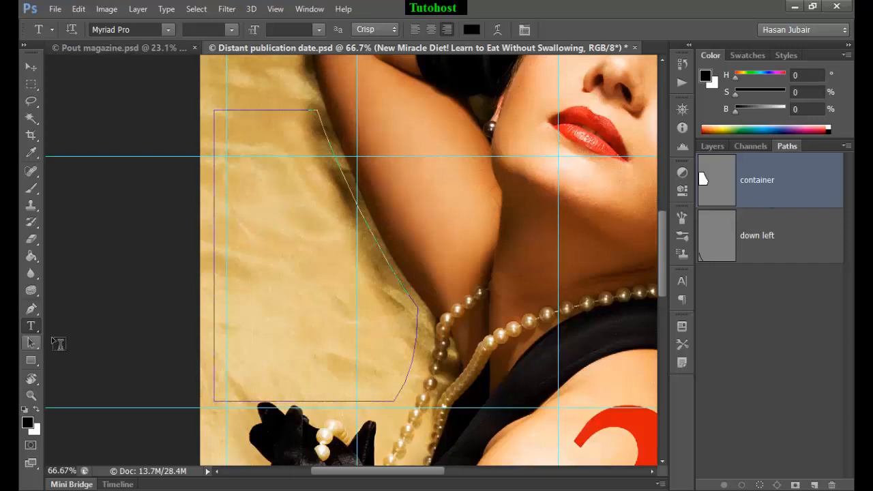
left_click(231, 161)
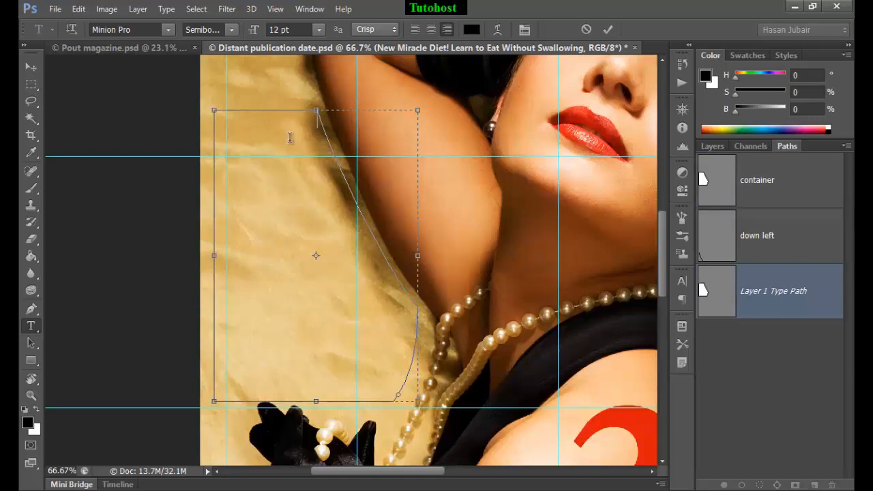
key("ctrl+v")
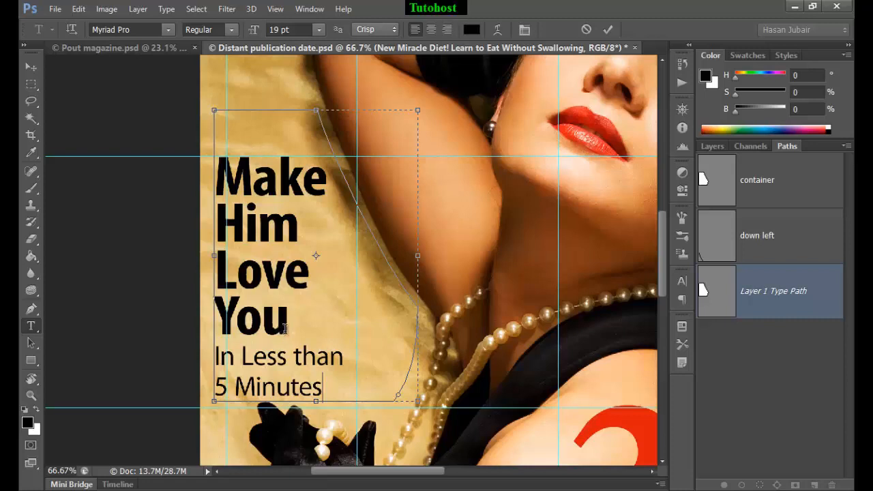
Right-align every line of the pasted teaser text and commit the edit
left_click(445, 30)
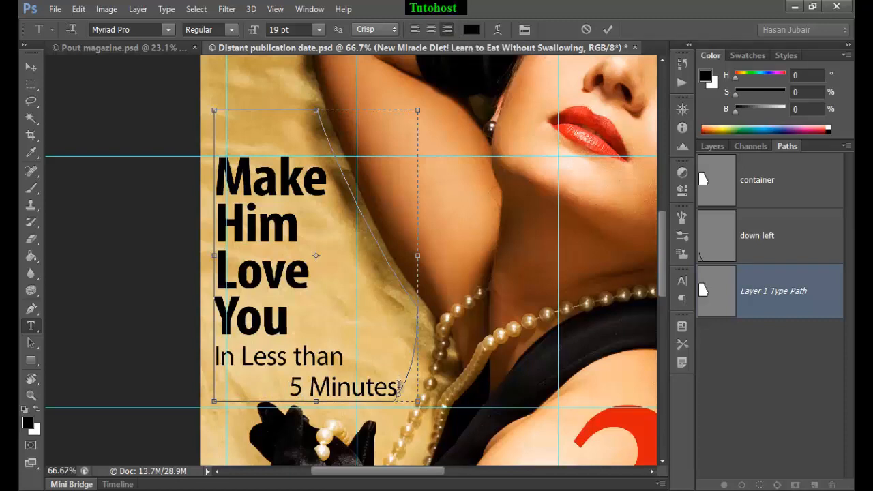
left_click_drag(399, 387, 214, 161)
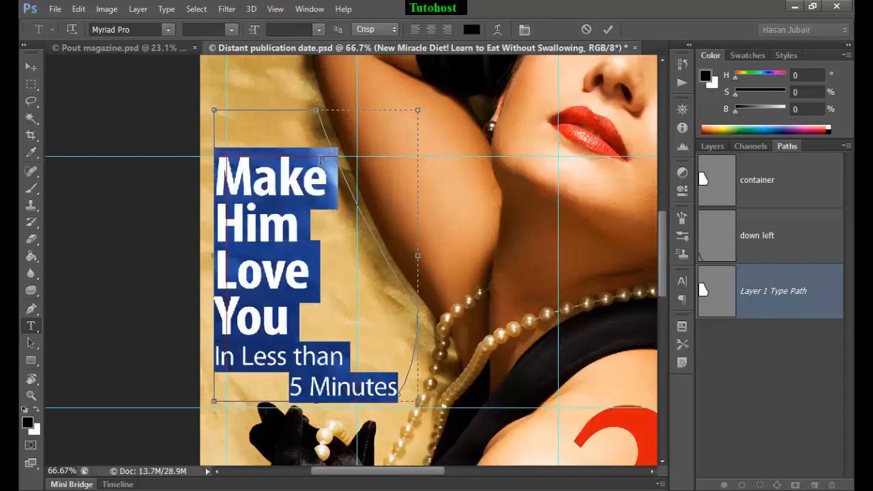
left_click(448, 33)
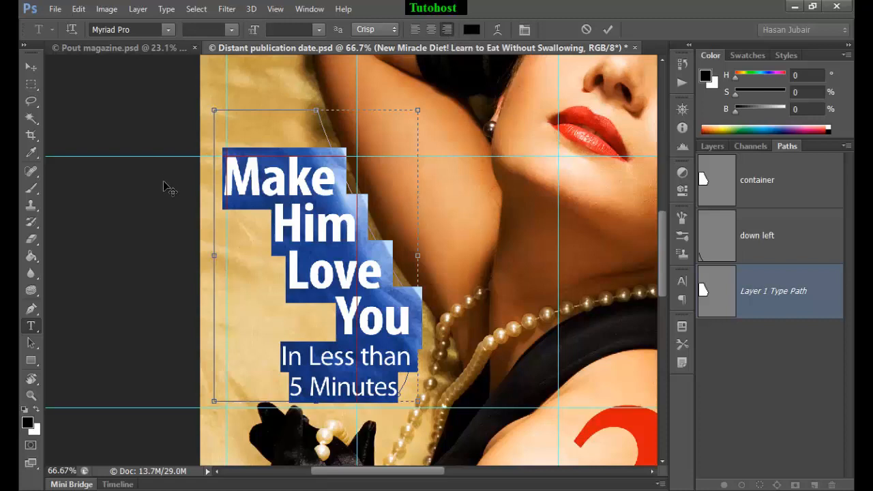
left_click(607, 30)
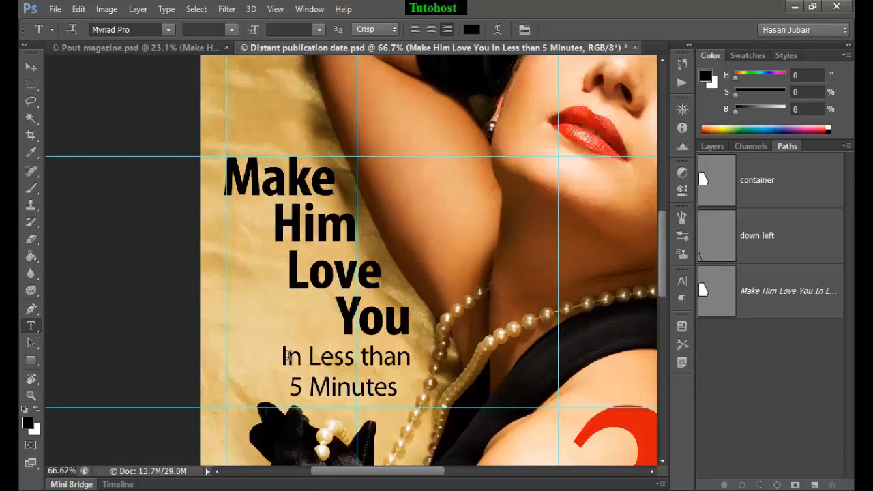
Remove the line break before "5 Minutes" in the teaser text, reinsert it and commit the edit
left_click_drag(281, 355, 398, 392)
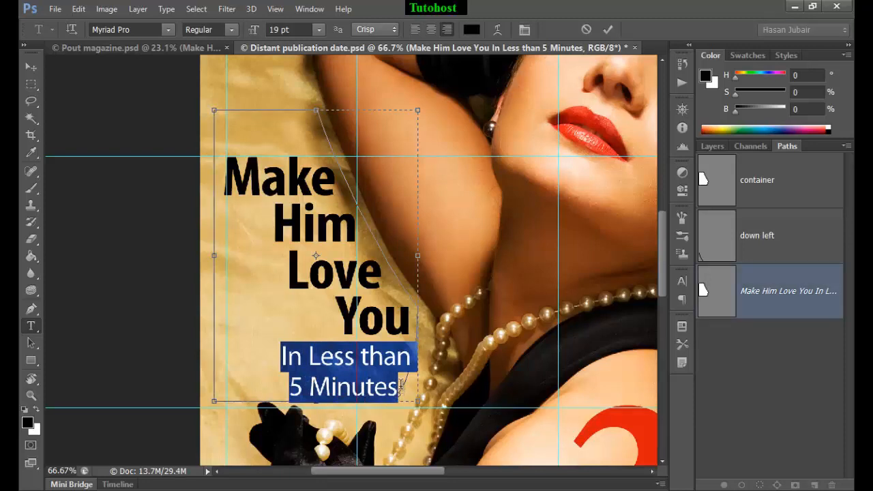
left_click(401, 386)
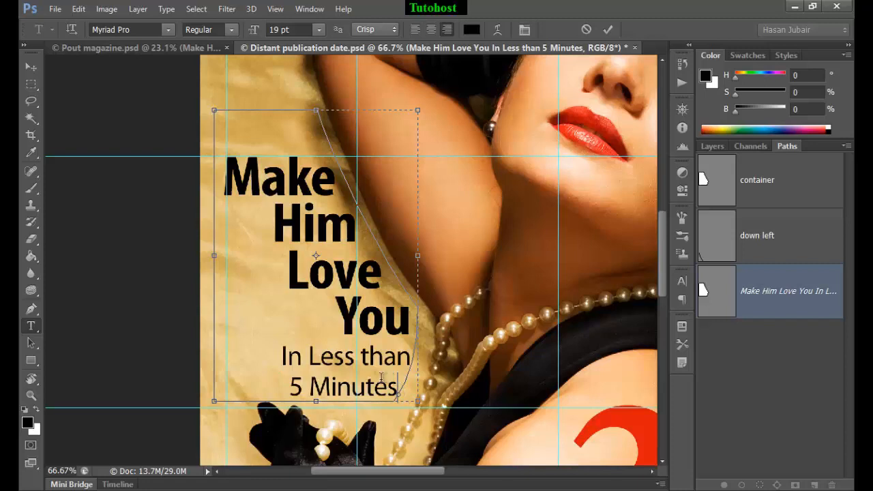
key("ctrl+Return")
left_click(287, 358)
left_click(293, 386)
key("BackSpace")
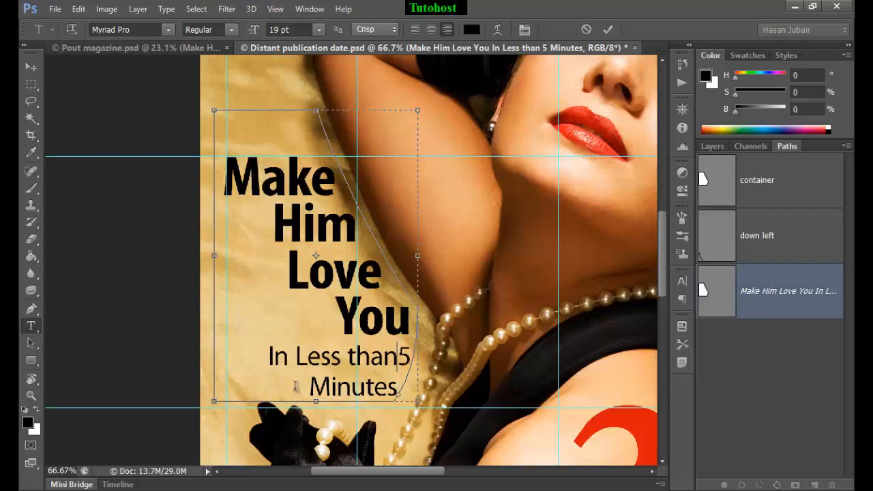
key("Return")
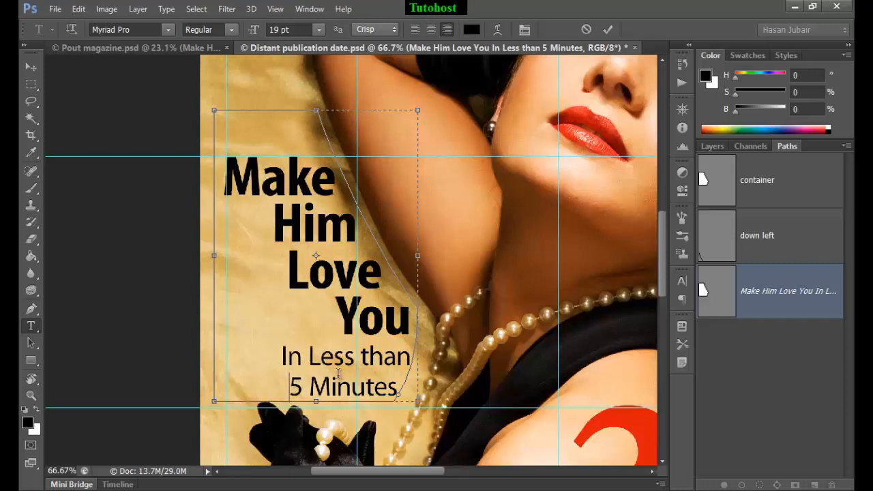
left_click(606, 30)
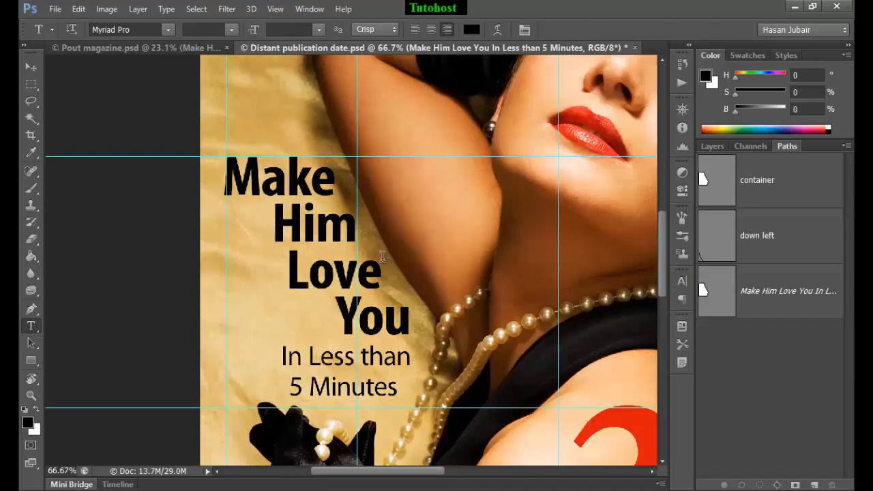
Set the kerning of the "Make Him Love You" and "New Miracle Diet!" text layers to Optical
key("ctrl+minus")
key("ctrl+minus")
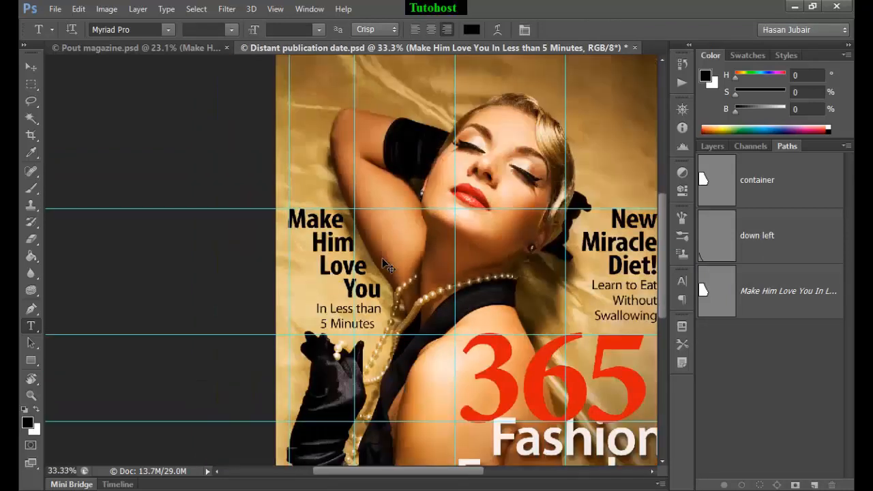
key("ctrl+minus")
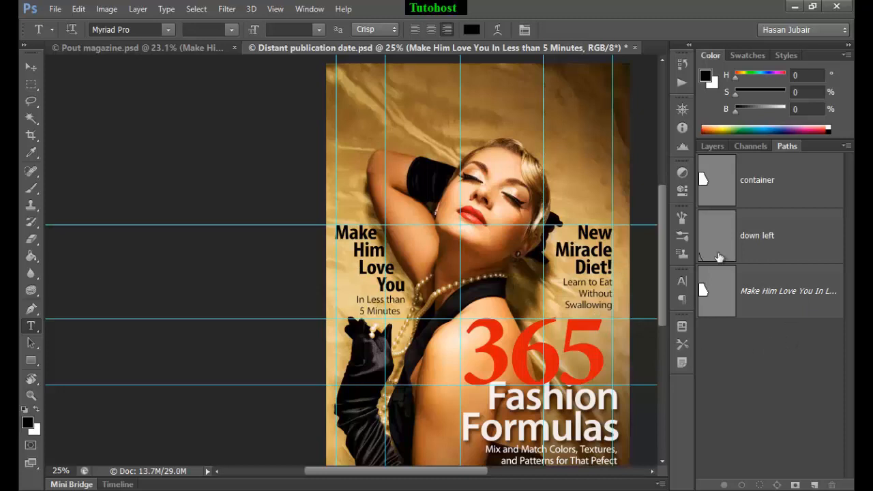
left_click(714, 147)
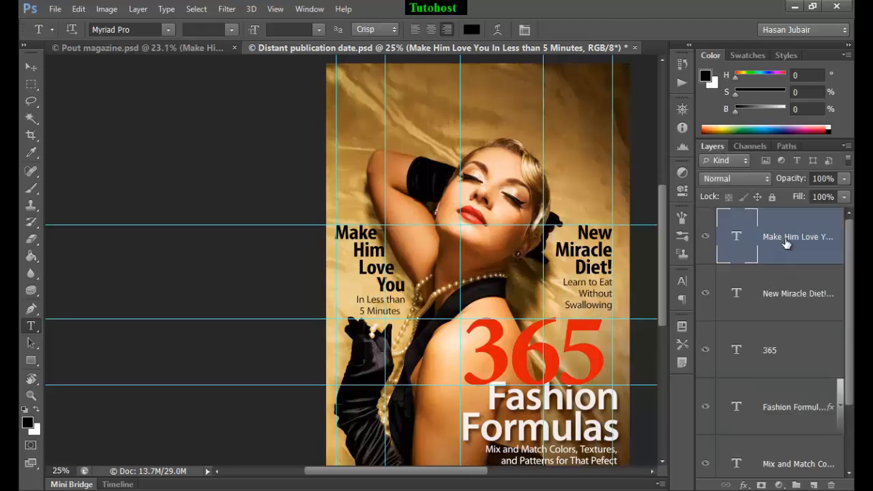
left_click(799, 308, "ctrl")
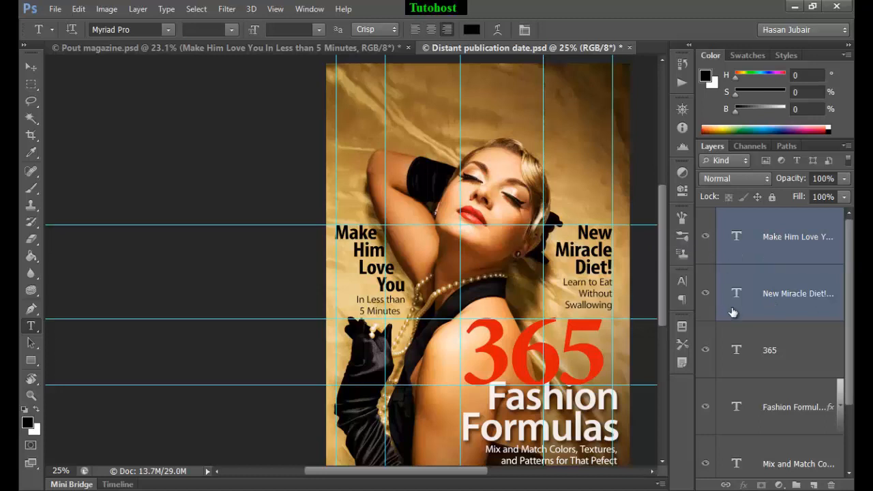
left_click(524, 29)
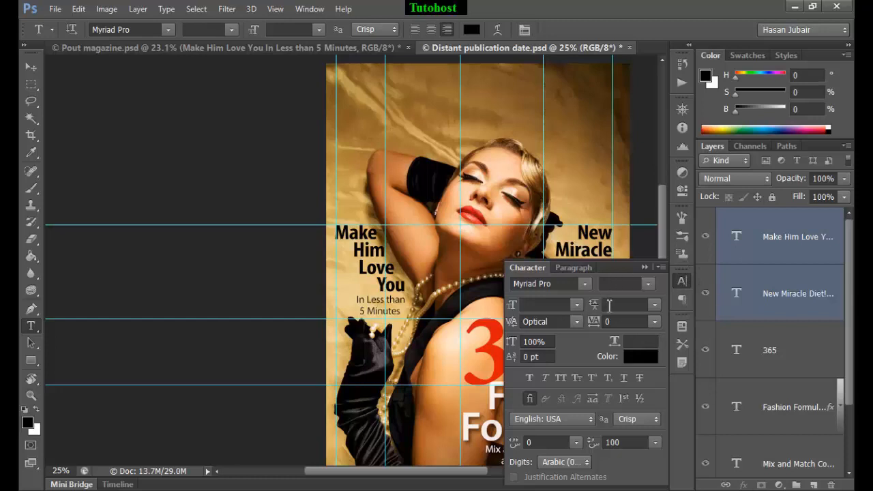
left_click(576, 322)
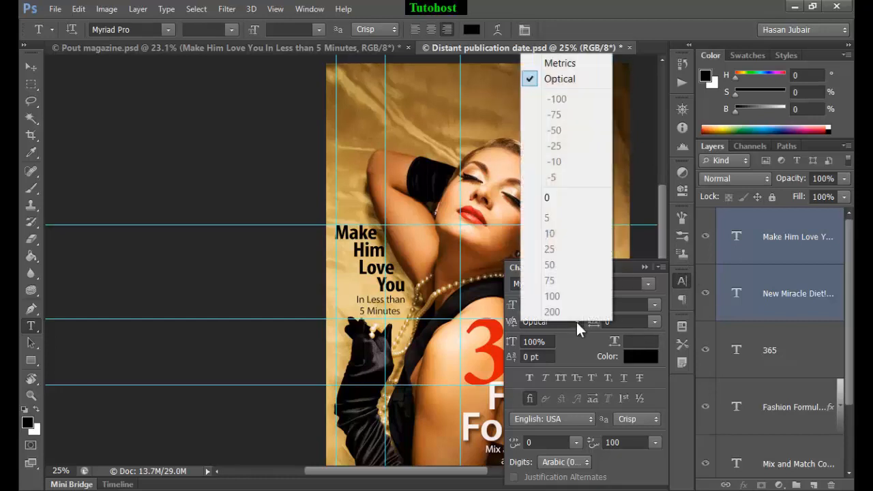
left_click(577, 81)
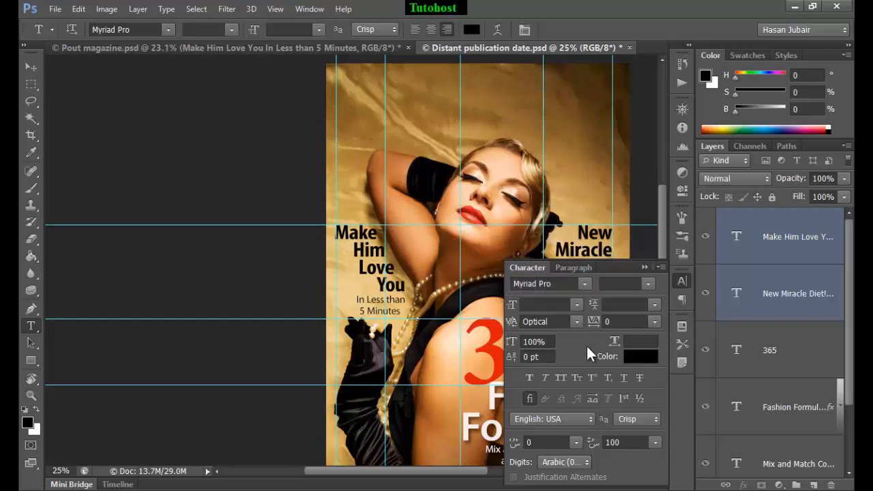
left_click(643, 267)
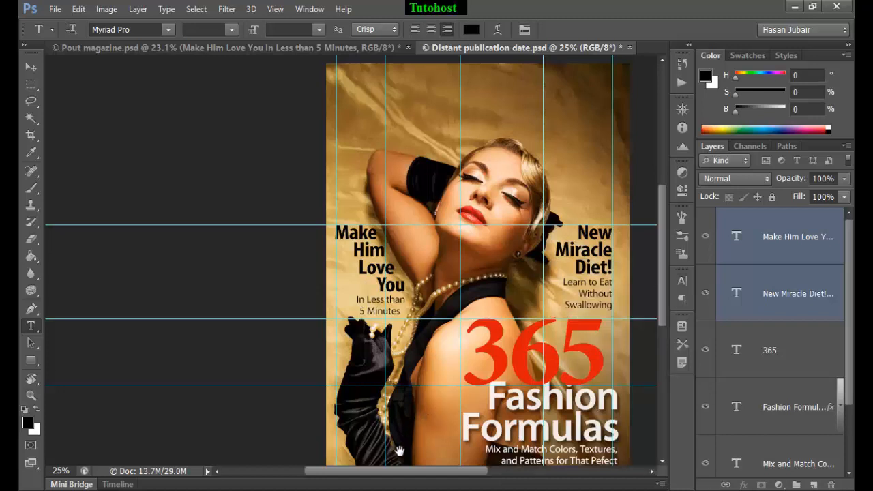
Examine the lower-left corner of the cover, along the outer edge of the black glove
left_click_drag(402, 447, 393, 304)
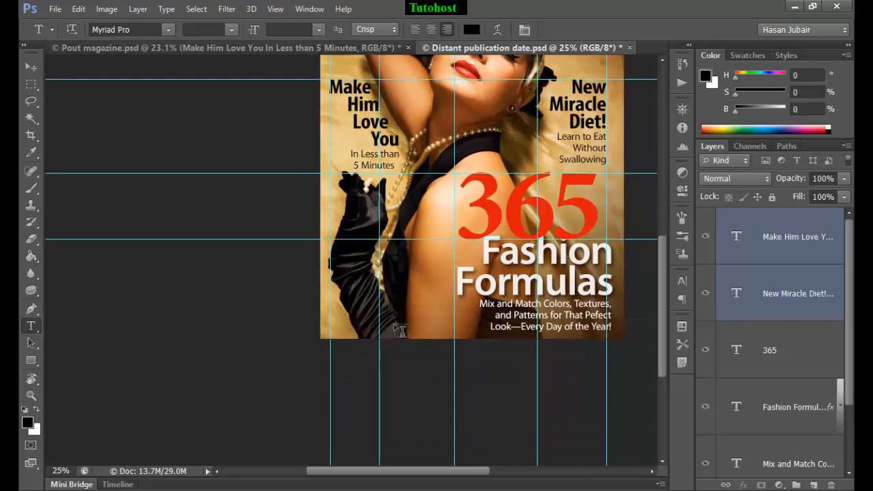
key("ctrl+minus")
key("ctrl+plus")
key("ctrl+plus")
key("ctrl+plus")
key("ctrl+plus")
key("ctrl+plus")
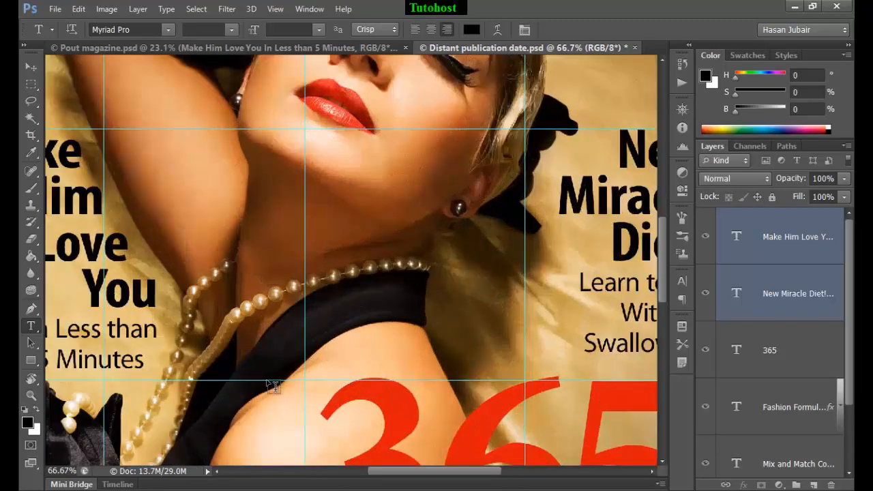
left_click_drag(275, 428, 416, 228)
left_click_drag(225, 403, 299, 223)
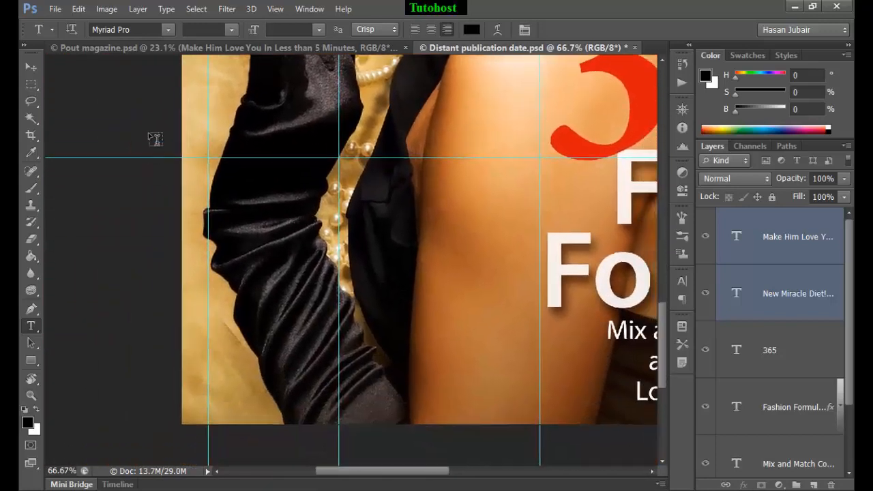
Examine how the publication date follows the glove's outer edge in Pout magazine.psd, and return to Distant publication date.psd
left_click(318, 47)
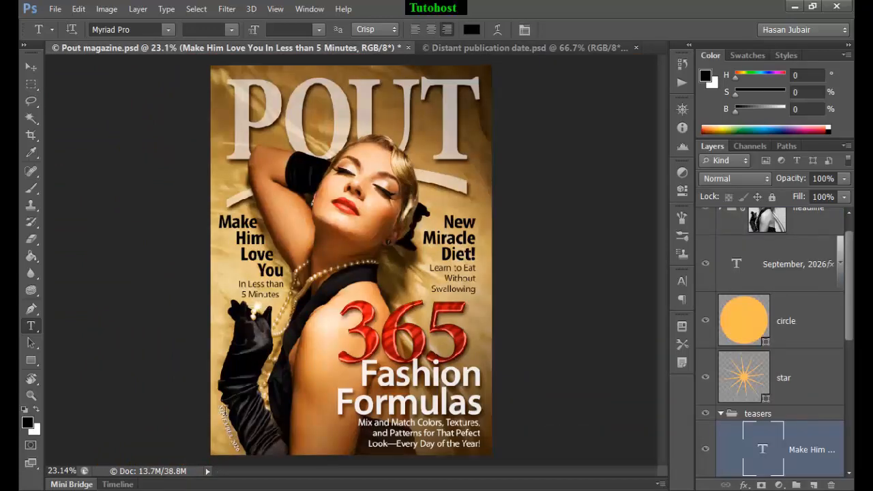
key("ctrl+minus")
key("ctrl+minus")
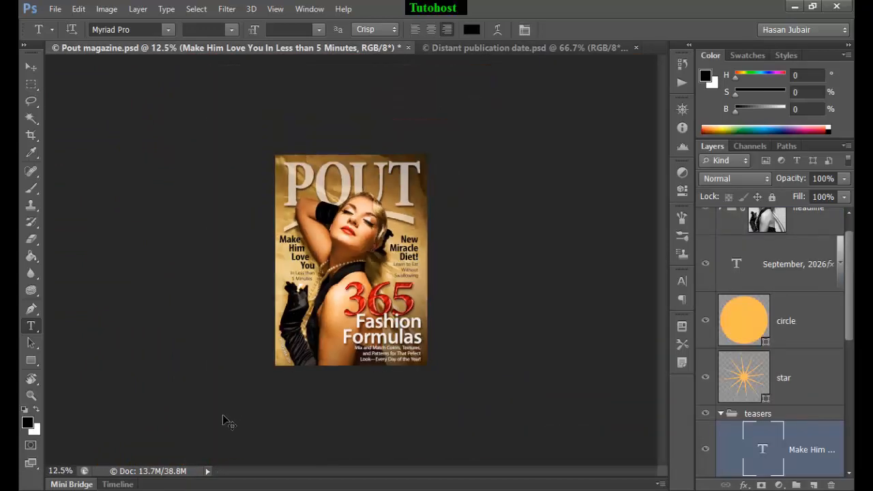
key("ctrl+plus")
key("ctrl+plus")
key("ctrl+plus")
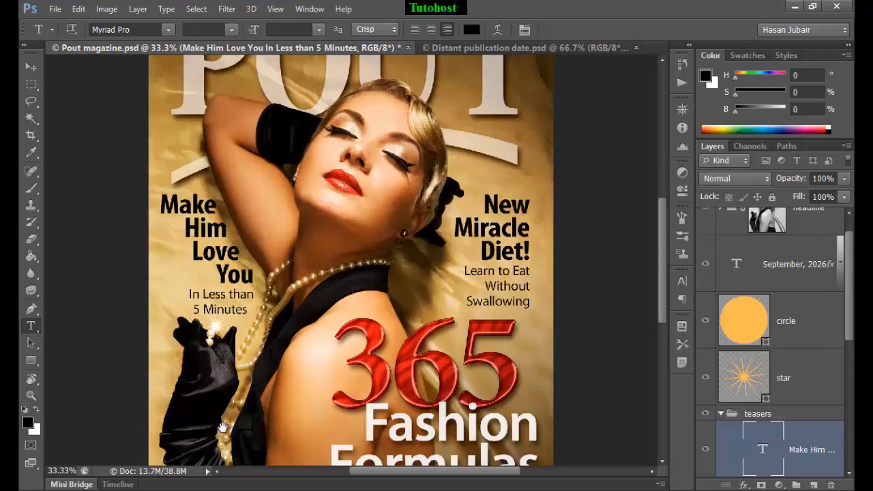
left_click_drag(223, 427, 258, 252)
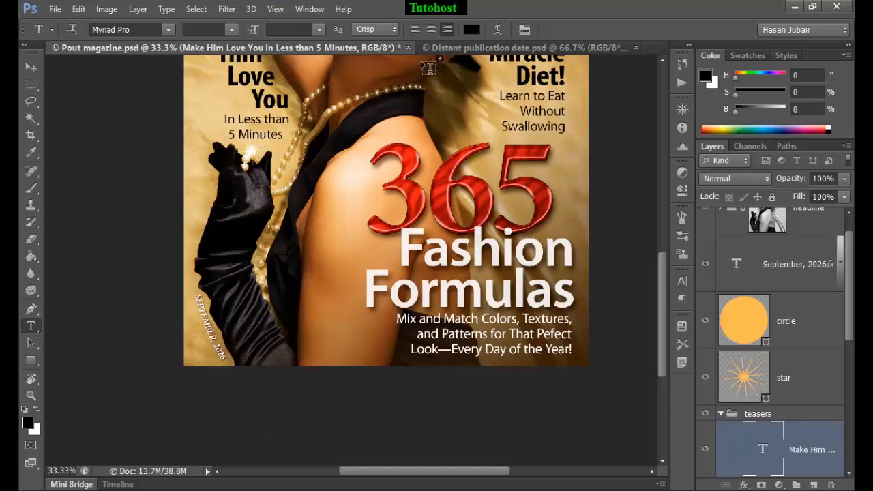
left_click(438, 48)
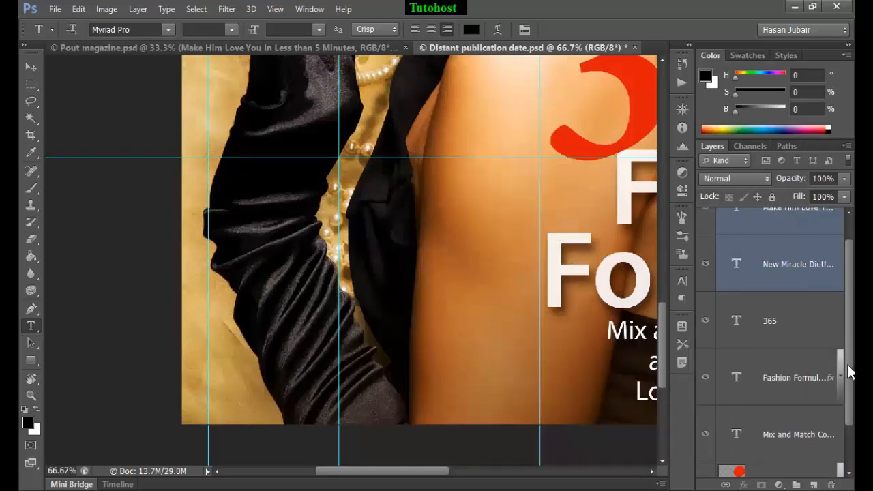
Group the "Make Him Love You" and "New Miracle Diet!" text layers and name the group "text"
left_click_drag(847, 370, 850, 309)
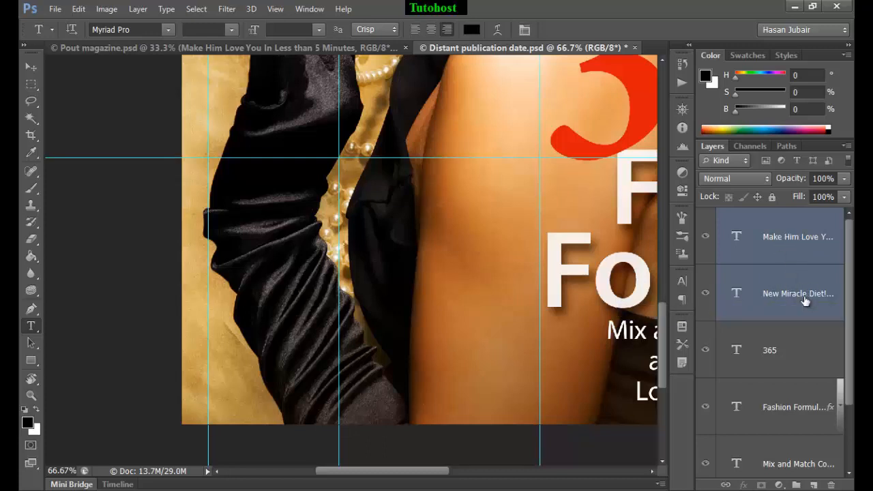
key("ctrl+g")
double_click(758, 217)
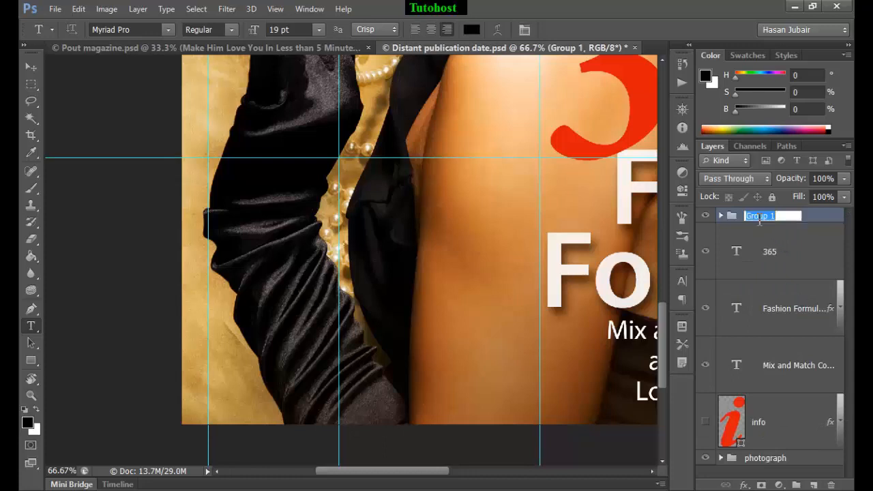
type("text")
key("Return")
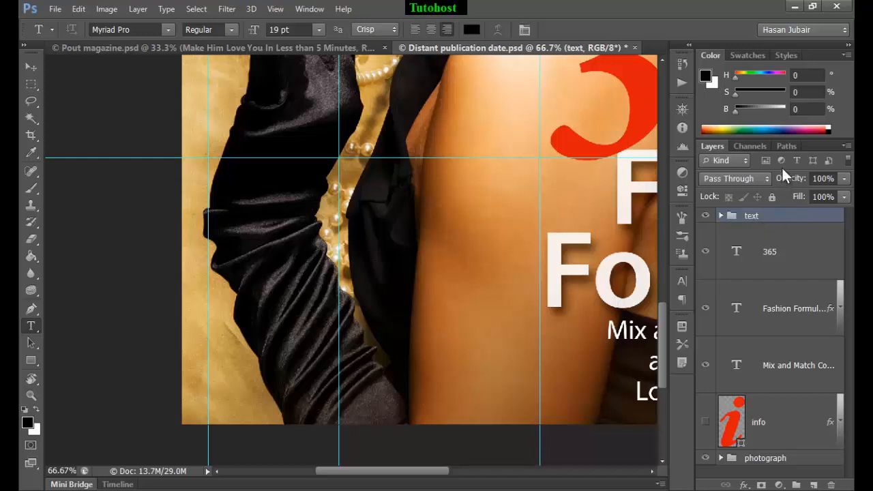
Add the text "september, 2020" along the "down left" path beside the glove and commit it
left_click(787, 145)
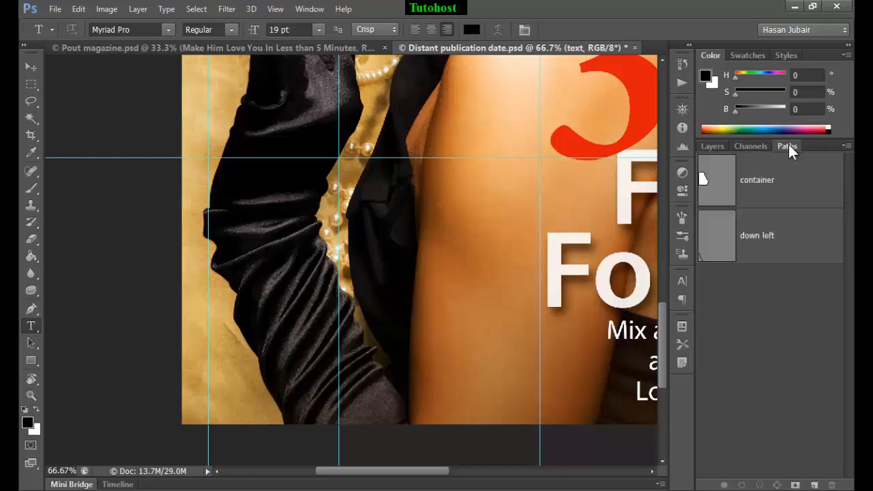
left_click(716, 253)
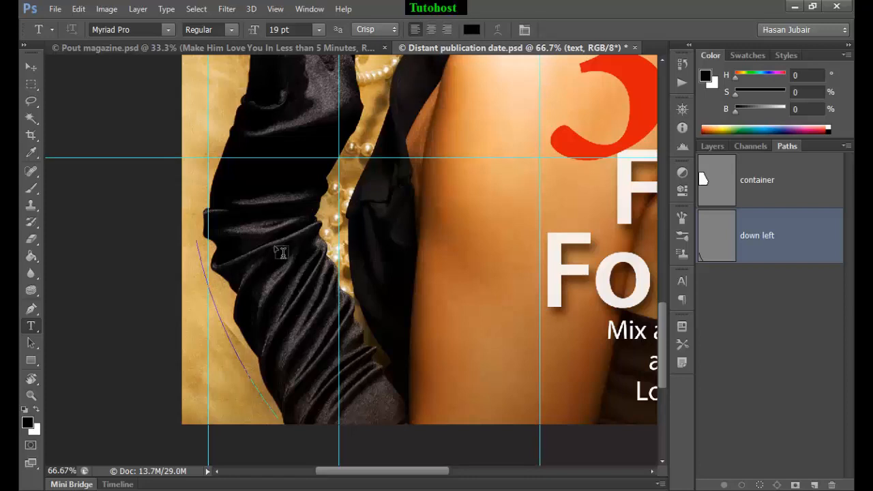
left_click(208, 282)
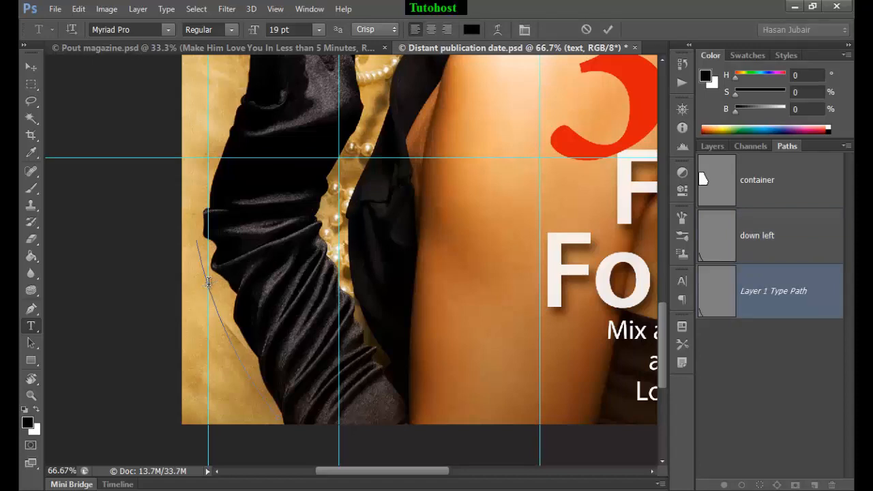
type("september")
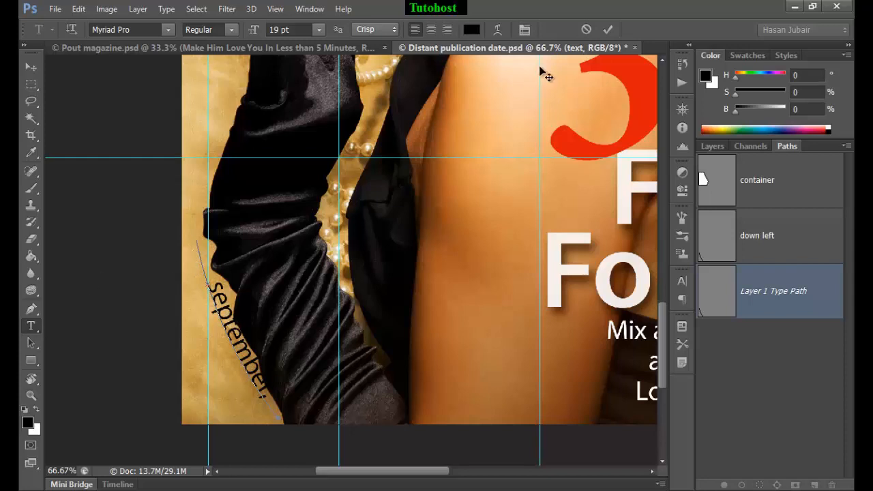
left_click(608, 29)
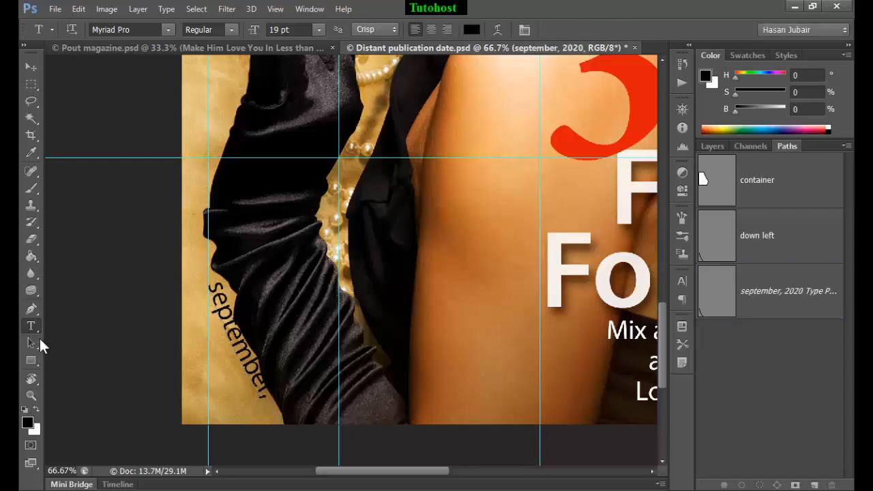
Slide the start of the date text up to the upper end of its path with the Path Selection Tool
left_click_drag(28, 346, 50, 348)
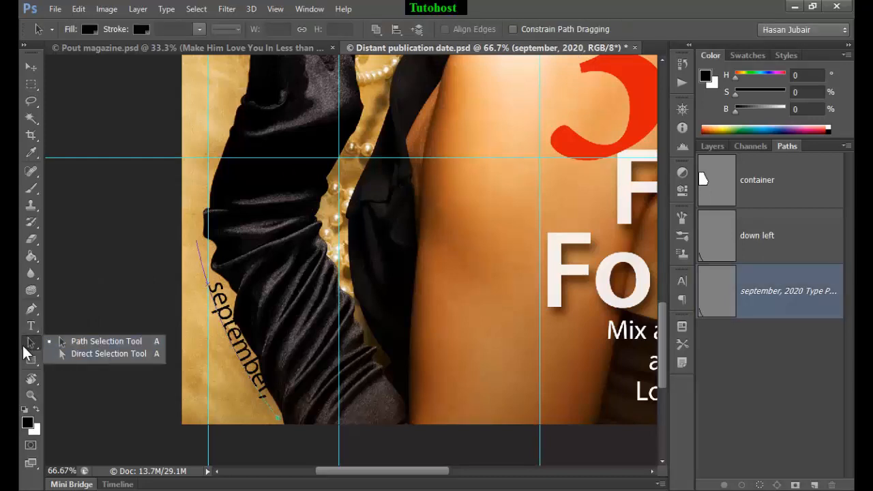
left_click(22, 344)
left_click_drag(208, 283, 196, 242)
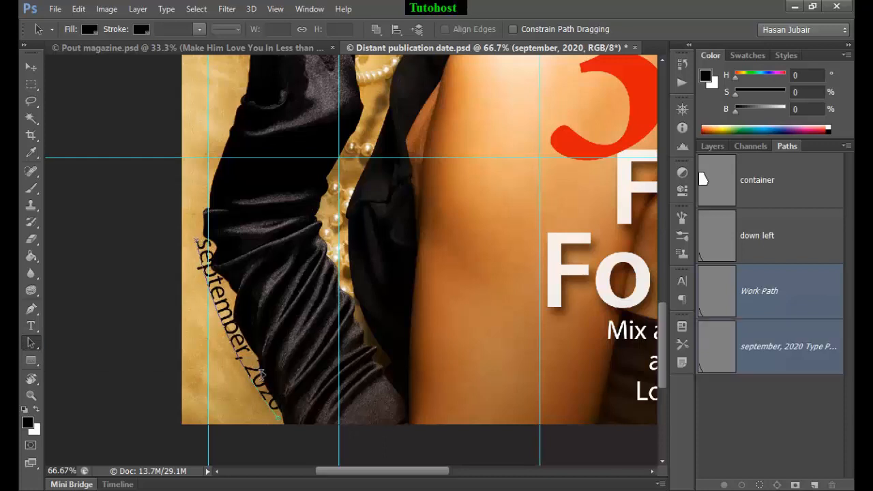
Select the whole date text on the path and set its color to white (ffffff)
left_click(31, 327)
double_click(207, 272)
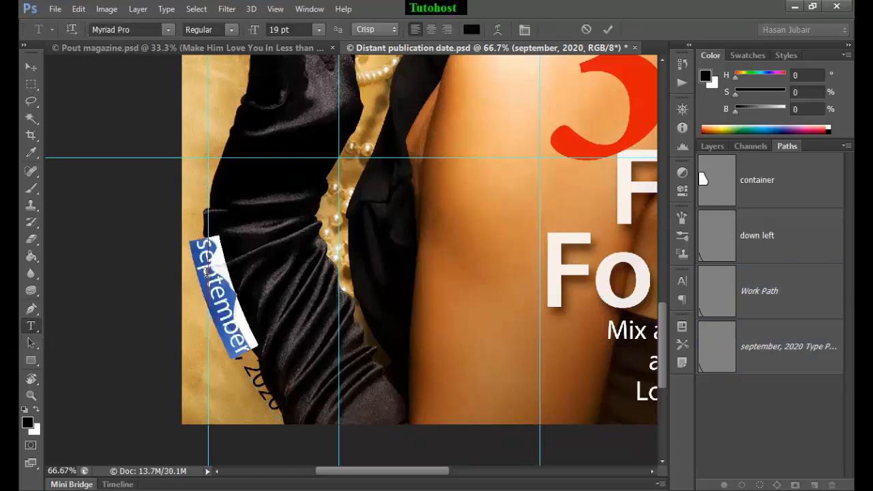
left_click_drag(203, 245, 180, 244)
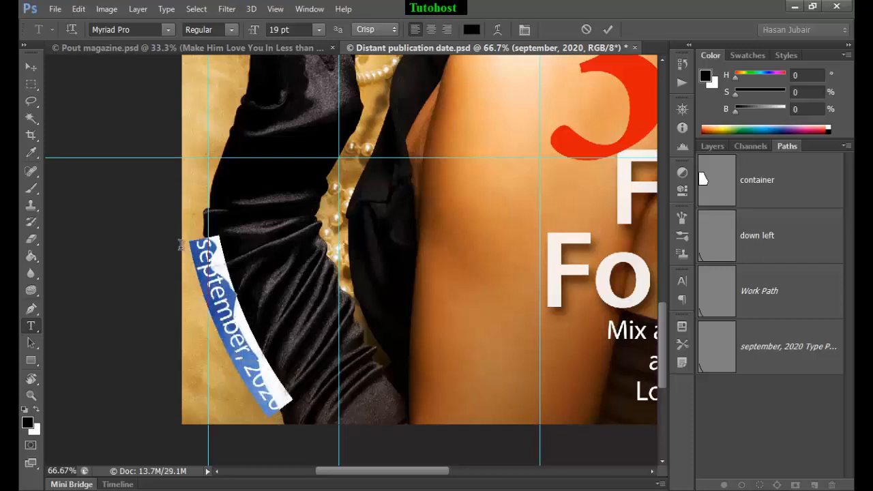
left_click(471, 29)
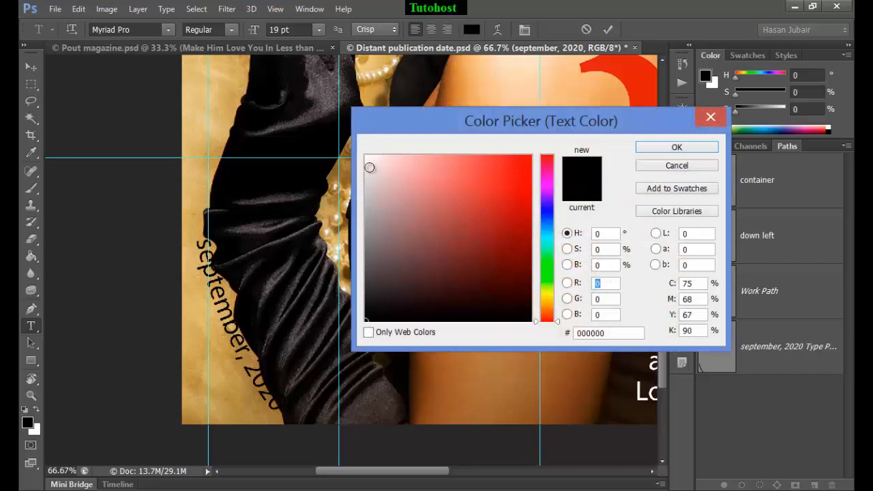
left_click_drag(371, 166, 323, 108)
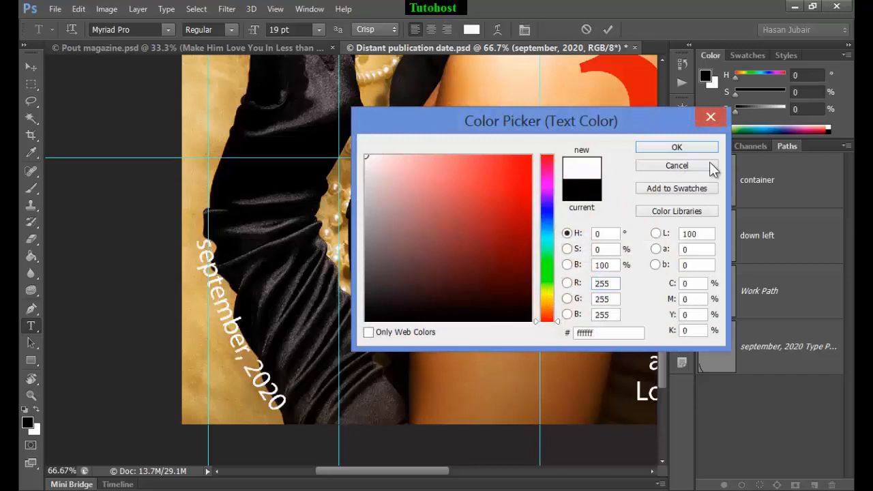
left_click(676, 148)
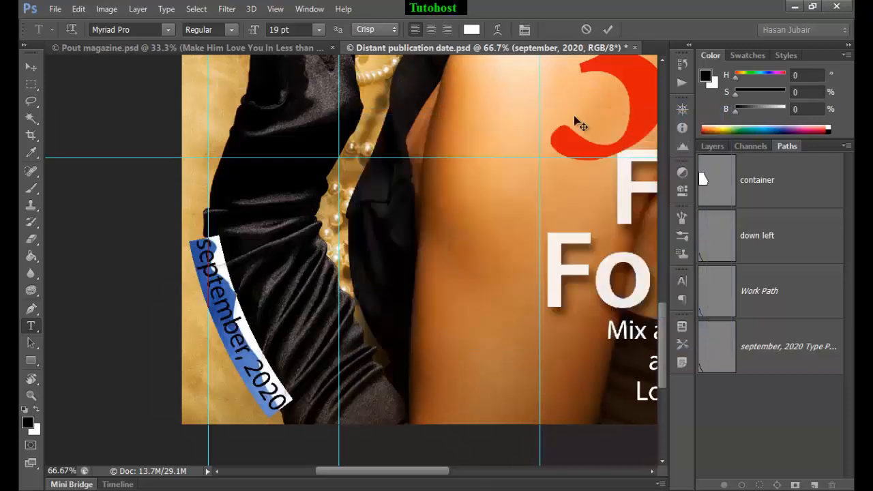
Set the font size of the selected date text to 12 pt
type("12")
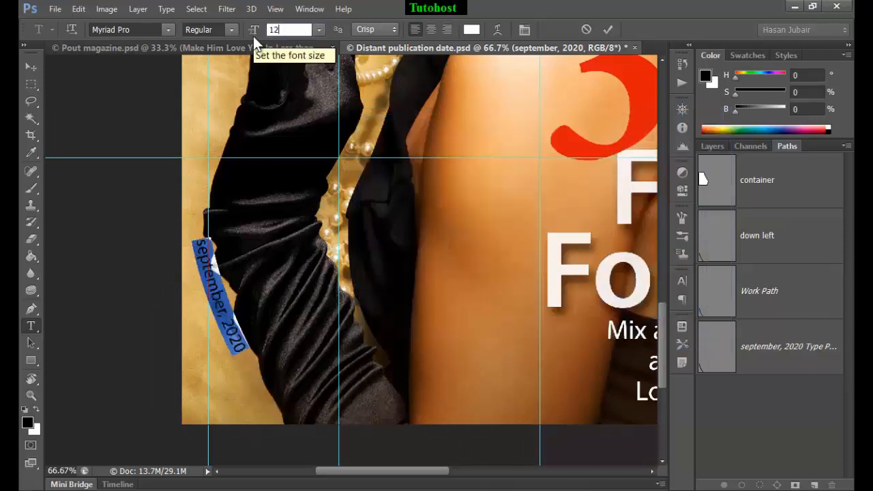
key("Return")
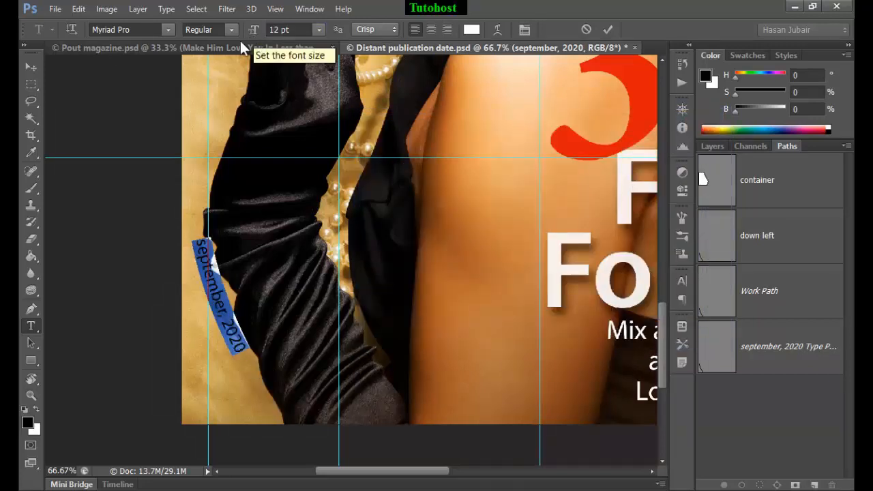
left_click(231, 30)
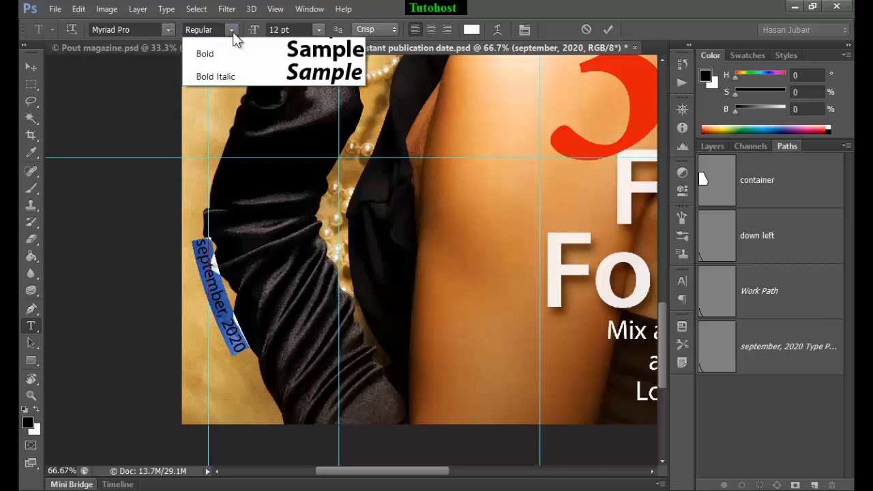
left_click(232, 31)
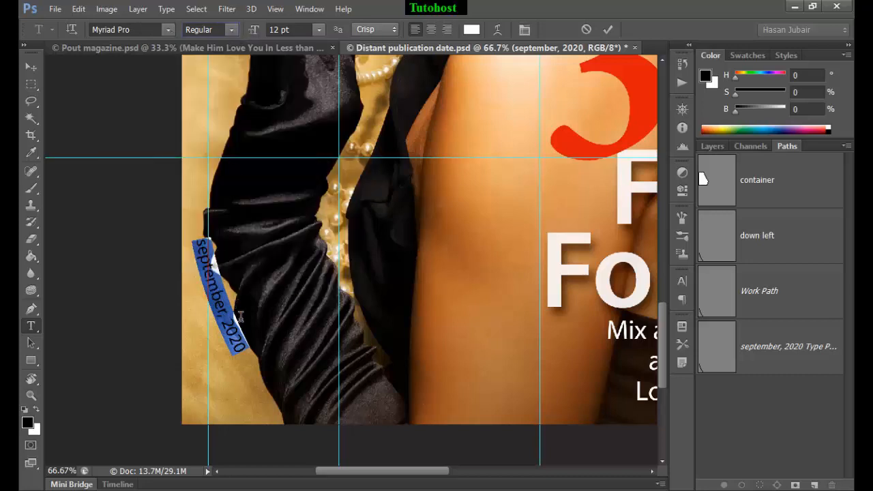
left_click(254, 367)
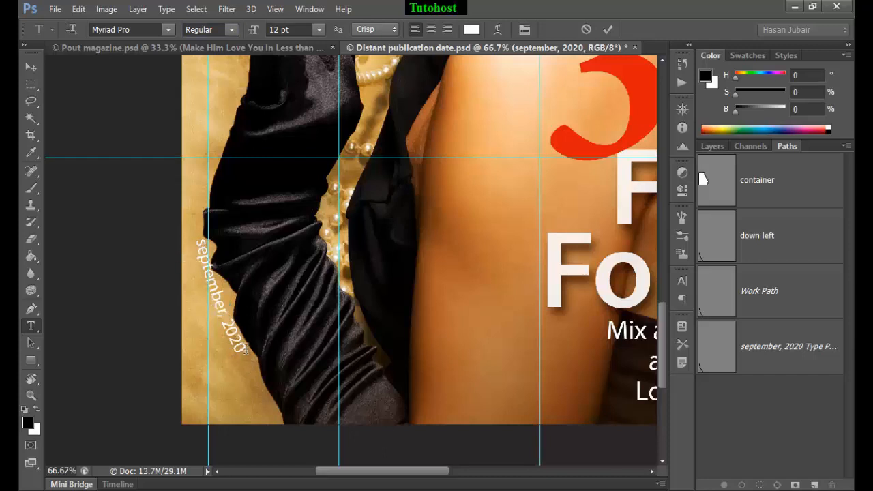
Apply All Caps to "september," in the date text and commit the edit
left_click_drag(247, 354, 193, 233)
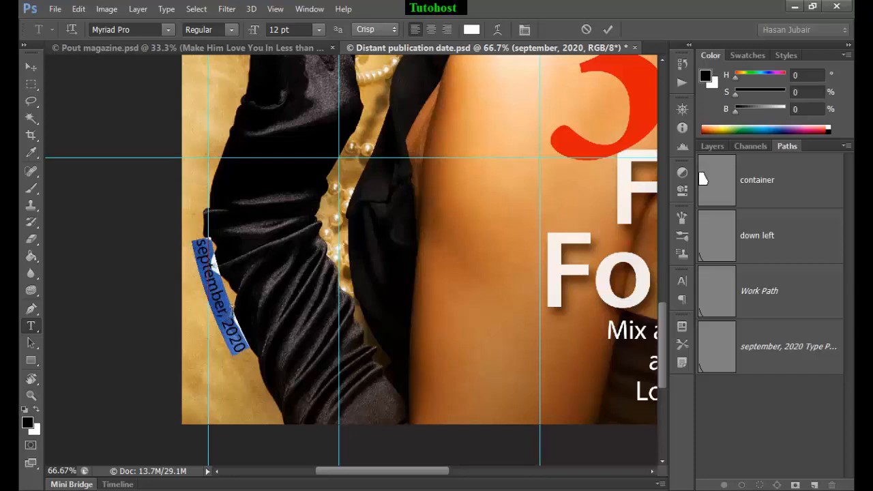
left_click_drag(224, 312, 188, 233)
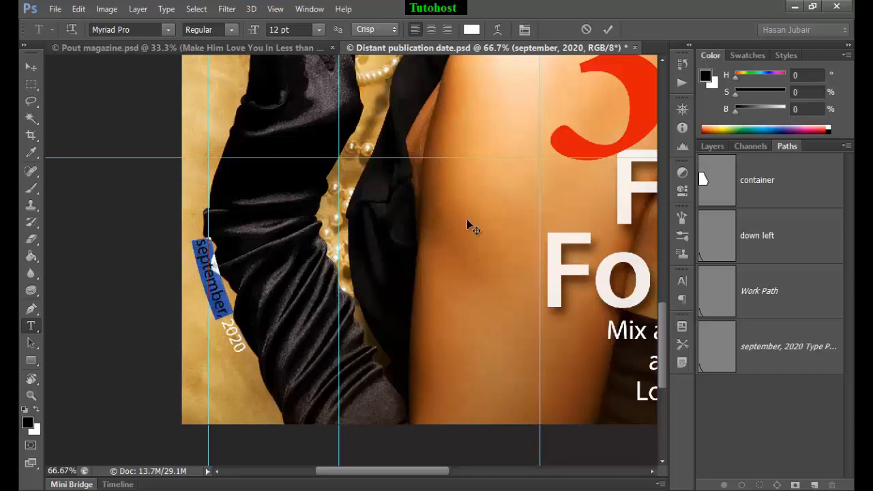
left_click(676, 275)
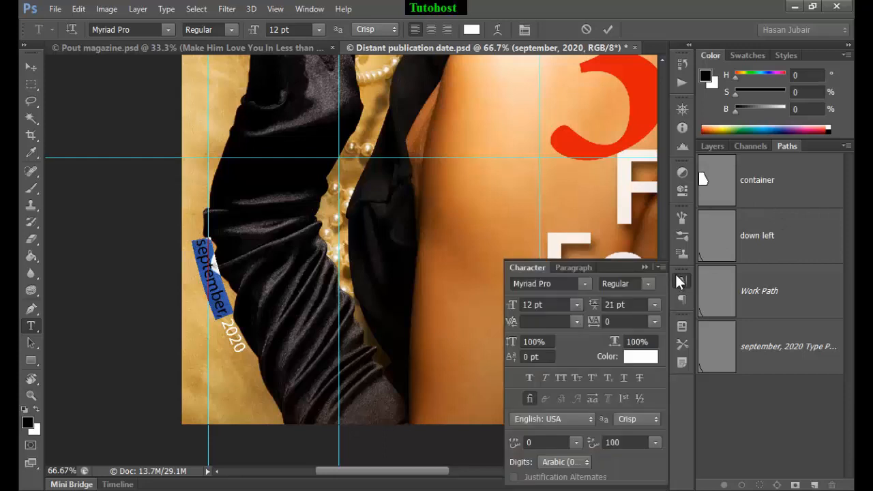
left_click(560, 377)
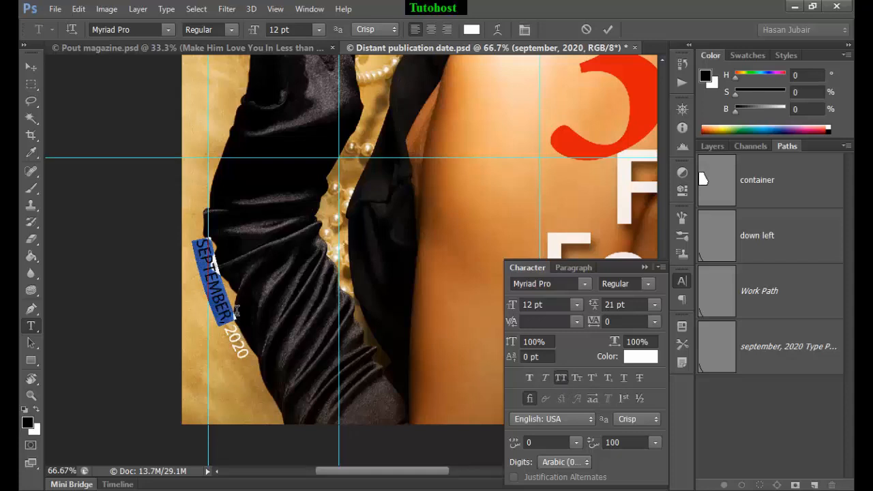
left_click(603, 32)
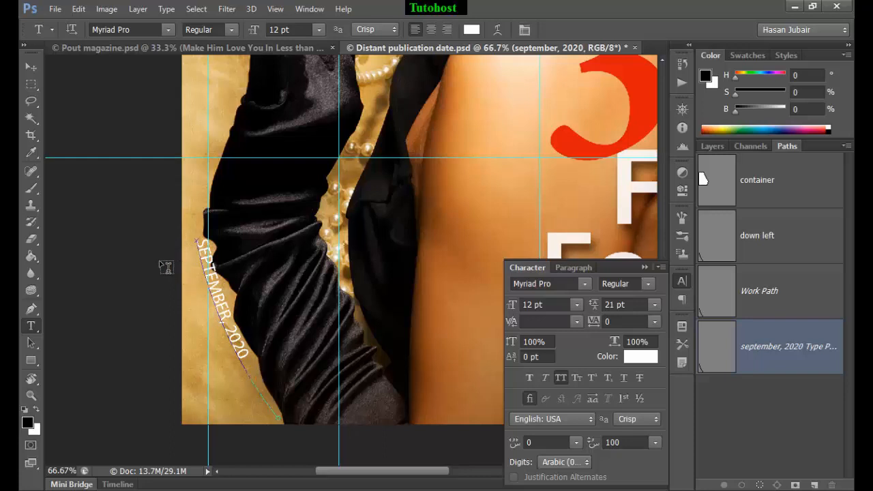
left_click(646, 265)
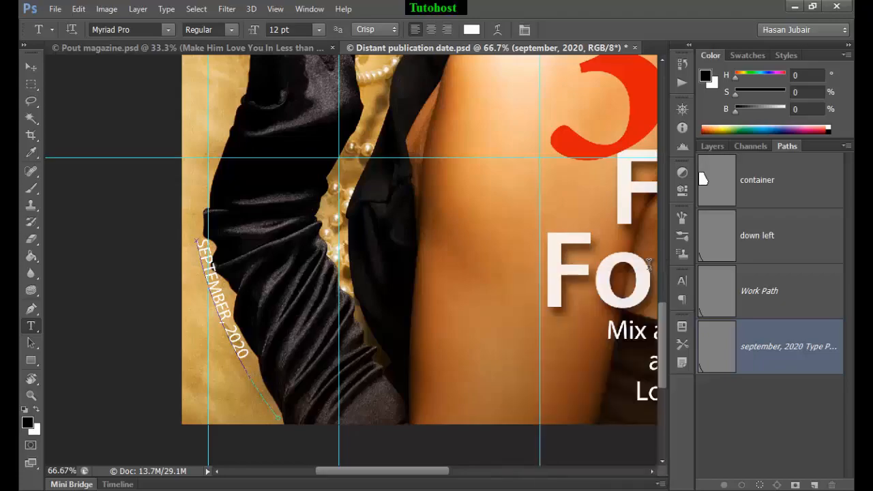